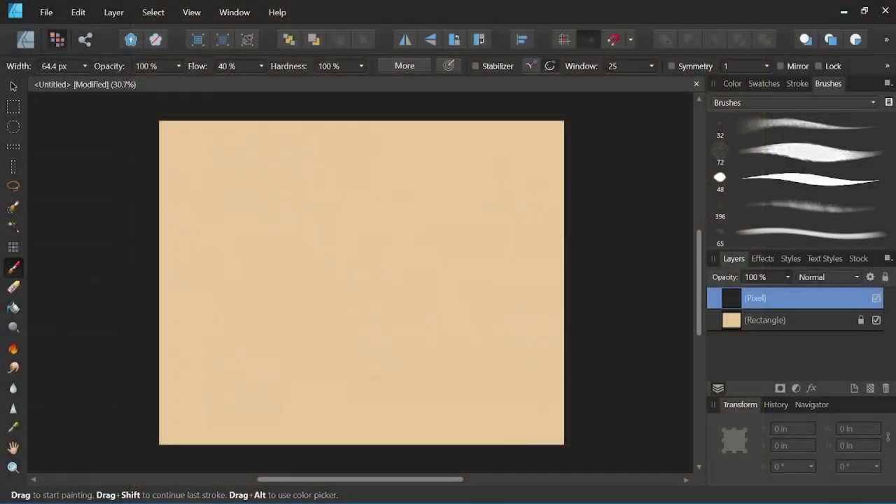
- Sketch the hummingbird's beak line, eye circle, body line and round head outline
left_click_drag(339, 211, 449, 227)
left_click_drag(399, 263, 409, 287)
left_click_drag(386, 258, 345, 206)
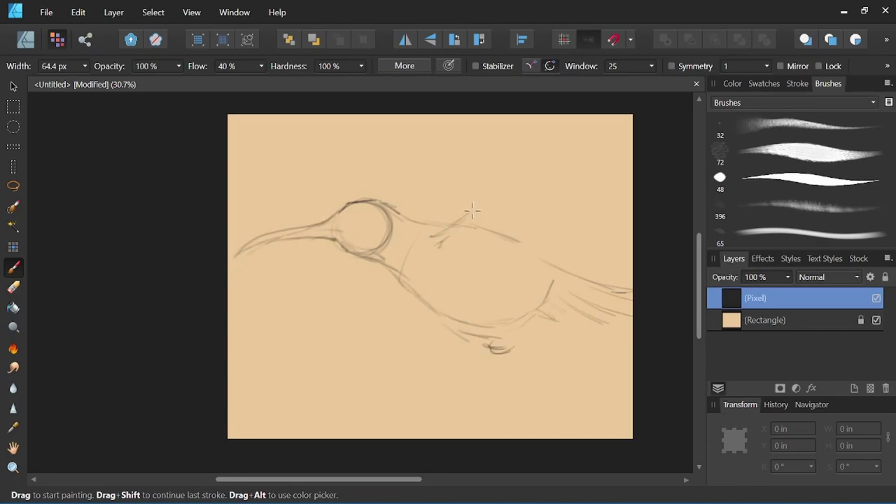
- Scale up the sketch and reposition it to fill the canvas
key("v")
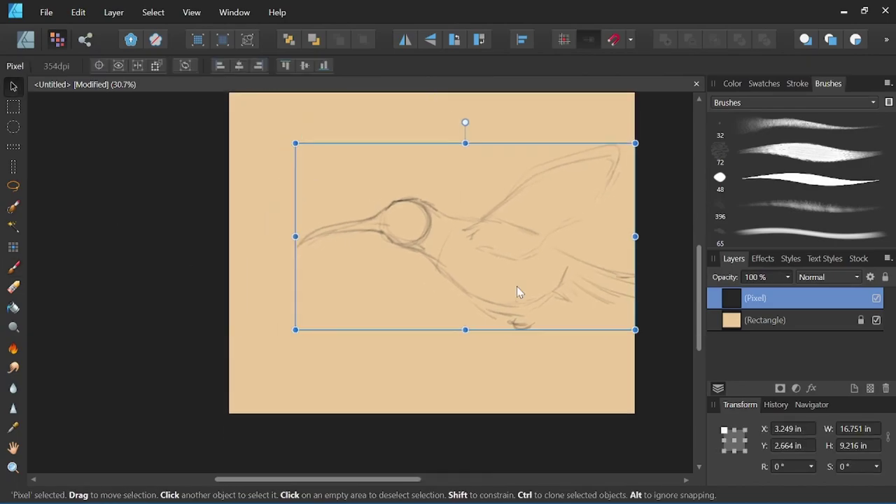
key("b")
mouse_move(483, 280)
left_mouse_down()
mouse_move(613, 306)
mouse_move(599, 309)
left_mouse_up()
left_click_drag(391, 235, 535, 189)
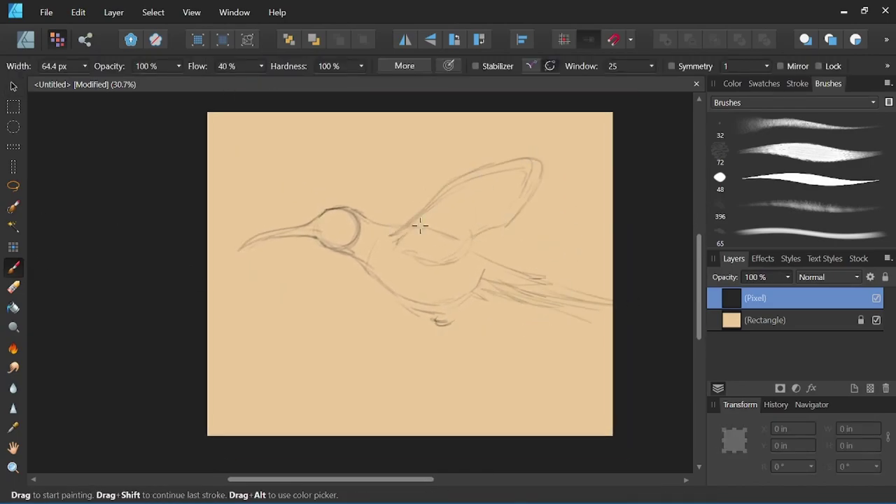
scroll(328, 210, "right", 1)
scroll(328, 210, "down", 1)
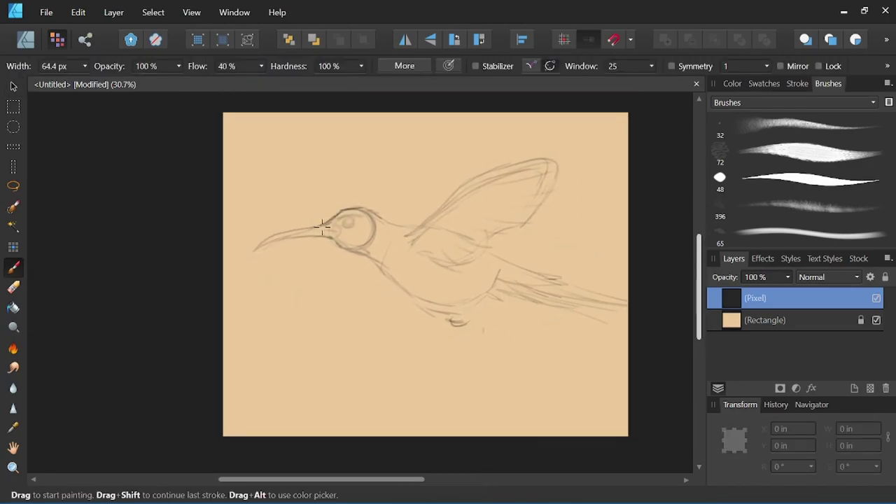
- Darken the beak outline and erase stray sketch lines around the eye
mouse_move(329, 236)
left_mouse_down()
mouse_move(225, 256)
mouse_move(245, 242)
left_mouse_up()
key("e")
key("b")
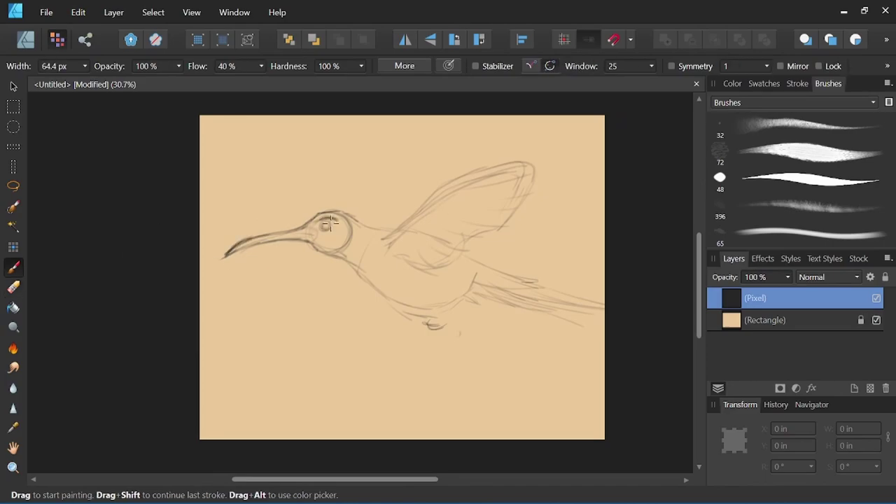
key("e")
key("b")
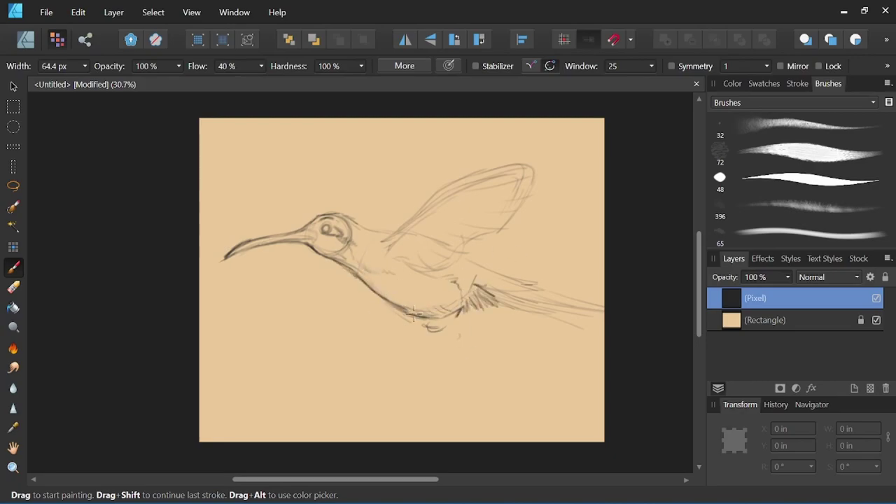
- Draw the wing edge, tail feather strokes, and a larger raised wing with inner feather lines
left_click_drag(543, 294, 467, 255)
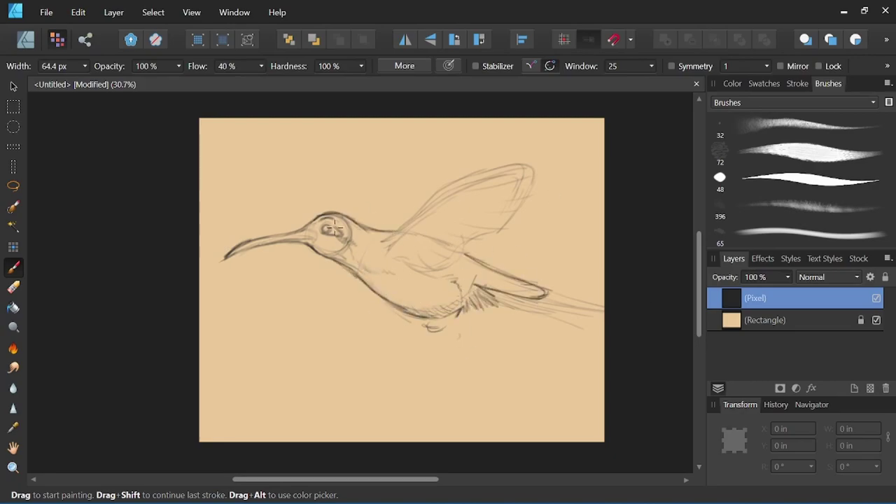
scroll(331, 229, "right", 5)
mouse_move(471, 308)
left_mouse_down()
mouse_move(379, 266)
mouse_move(421, 270)
left_mouse_up()
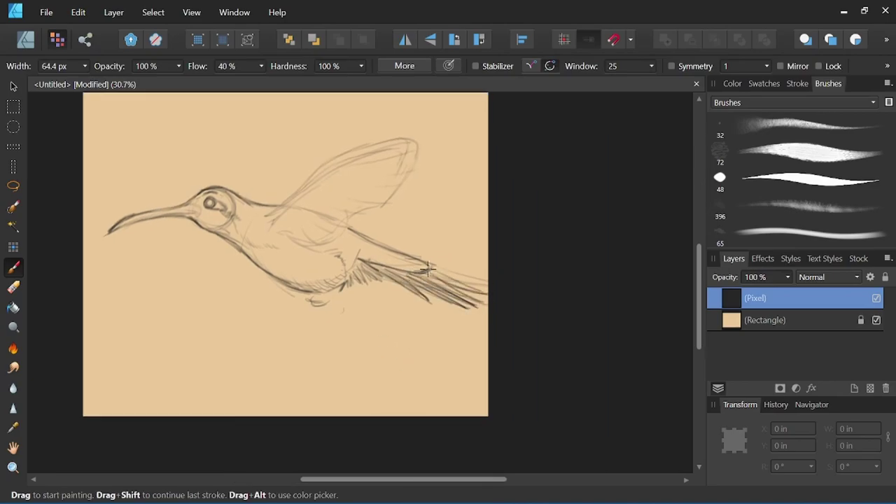
scroll(379, 329, "left", 2)
key("v")
key("b")
mouse_move(349, 224)
left_mouse_down()
mouse_move(435, 245)
mouse_move(341, 259)
left_mouse_up()
left_click_drag(434, 233, 399, 229)
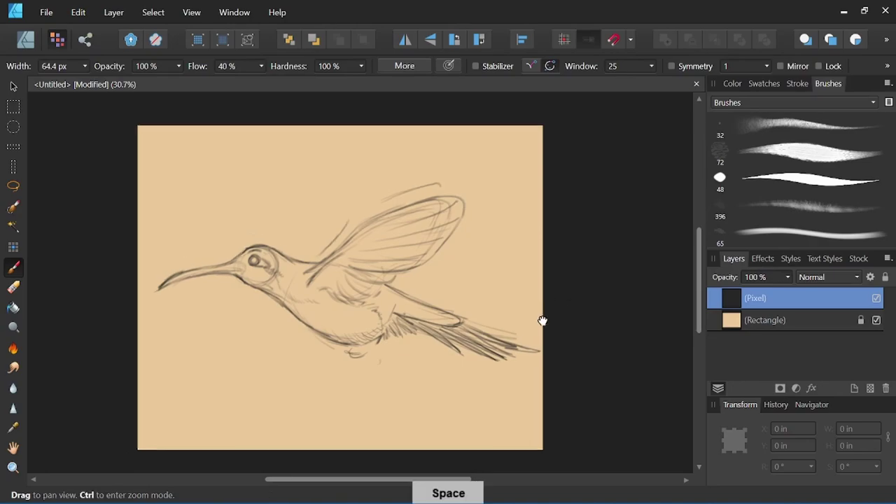
- Darken the beak edges, hatch around the eye and head top, and refine the head outline
left_click_drag(432, 378, 394, 369)
key("e")
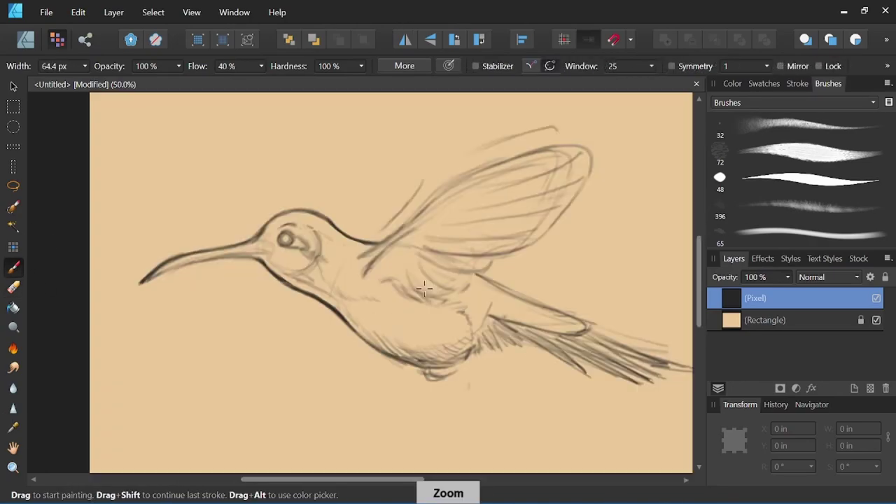
mouse_move(291, 177)
left_mouse_down()
mouse_move(115, 247)
mouse_move(306, 201)
mouse_move(274, 207)
left_mouse_up()
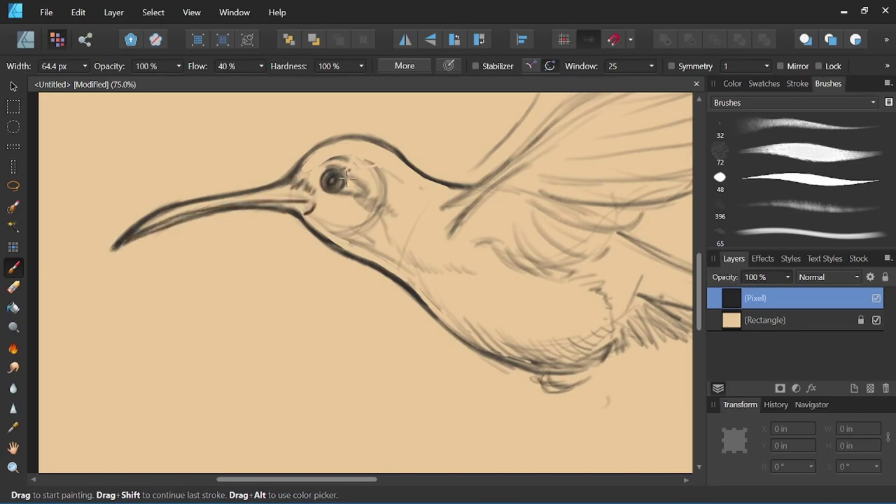
left_click_drag(345, 179, 384, 210)
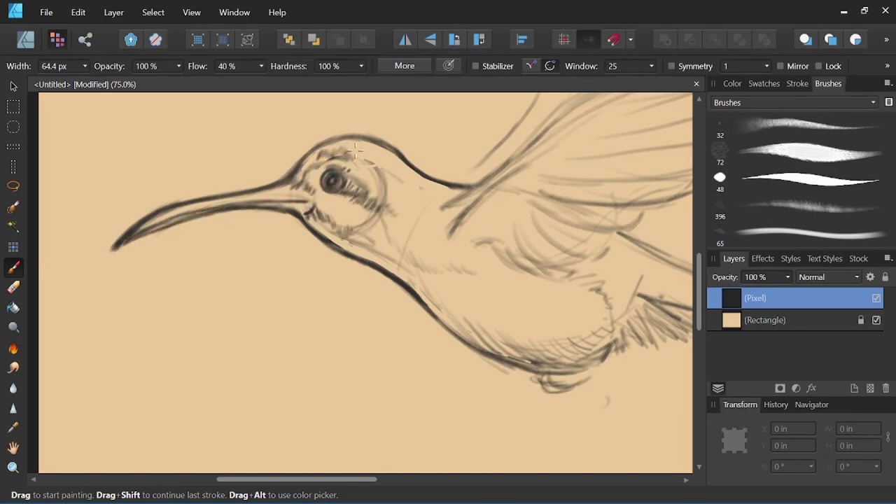
left_click_drag(349, 142, 386, 163)
mouse_move(280, 294)
left_mouse_down()
mouse_move(103, 248)
mouse_move(176, 296)
left_mouse_up()
- Erase stray lines near the head and hatch feathers down the neck
key("e")
left_click_drag(259, 213, 311, 255)
key("b")
scroll(280, 210, "right", 3)
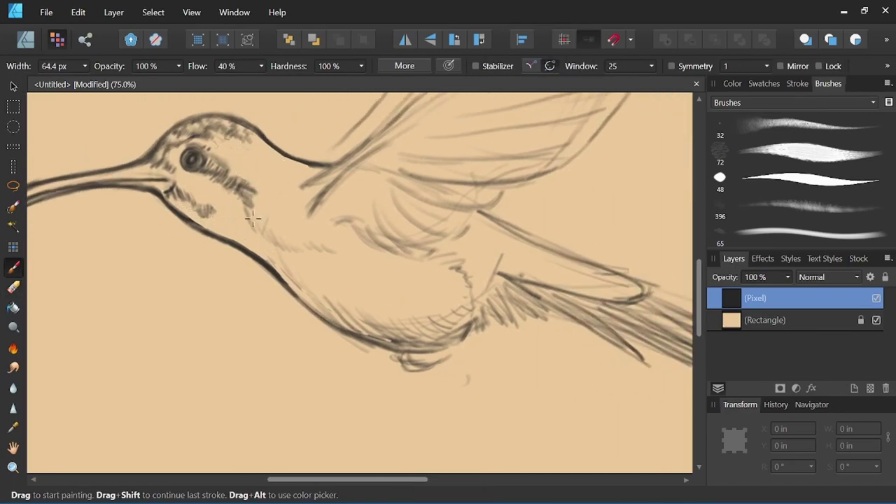
left_click_drag(255, 221, 329, 256)
mouse_move(210, 220)
left_mouse_down()
mouse_move(284, 262)
mouse_move(350, 329)
left_mouse_up()
- Hatch feather strokes along the belly and at the wing base
mouse_move(437, 356)
left_mouse_down()
mouse_move(356, 324)
mouse_move(413, 280)
left_mouse_up()
left_click_drag(413, 259, 445, 304)
left_click_drag(301, 322, 357, 290)
left_click_drag(353, 308, 345, 337)
- Paint wing feather lines and extend and darken the upper wing line
scroll(344, 336, "right", 1)
left_click_drag(238, 211, 327, 250)
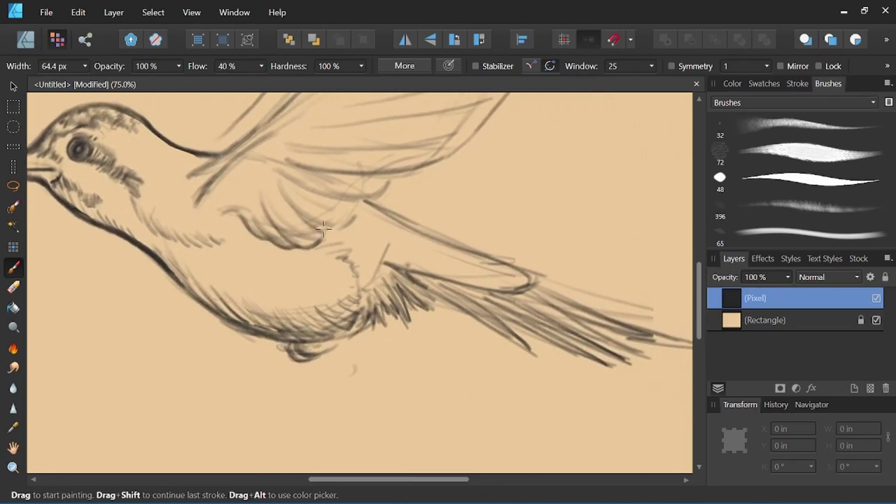
left_click_drag(291, 197, 364, 232)
scroll(336, 231, "right", 5)
left_click_drag(281, 233, 367, 269)
mouse_move(202, 166)
left_mouse_down()
mouse_move(368, 242)
mouse_move(434, 322)
left_mouse_up()
- Erase part of the wing strokes and redraw tidier wing feather lines
key("e")
left_click_drag(361, 242, 483, 287)
left_click(12, 267)
left_click_drag(303, 311, 420, 256)
mouse_move(429, 293)
left_mouse_down()
mouse_move(353, 256)
mouse_move(479, 325)
left_mouse_up()
- Darken the beak and body outline strokes
scroll(364, 266, "left", 10)
left_click_drag(93, 212, 211, 182)
scroll(210, 210, "right", 3)
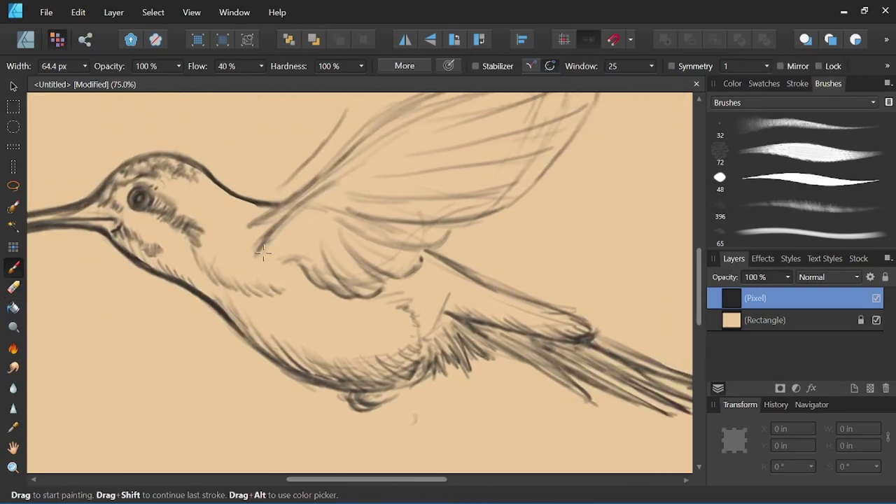
left_click_drag(255, 261, 322, 192)
scroll(294, 224, "down", 2)
- Erase part of the upper wing line and fit the whole canvas in view
key("e")
left_click_drag(454, 182, 577, 233)
key("space")
left_click_drag(586, 372, 187, 249)
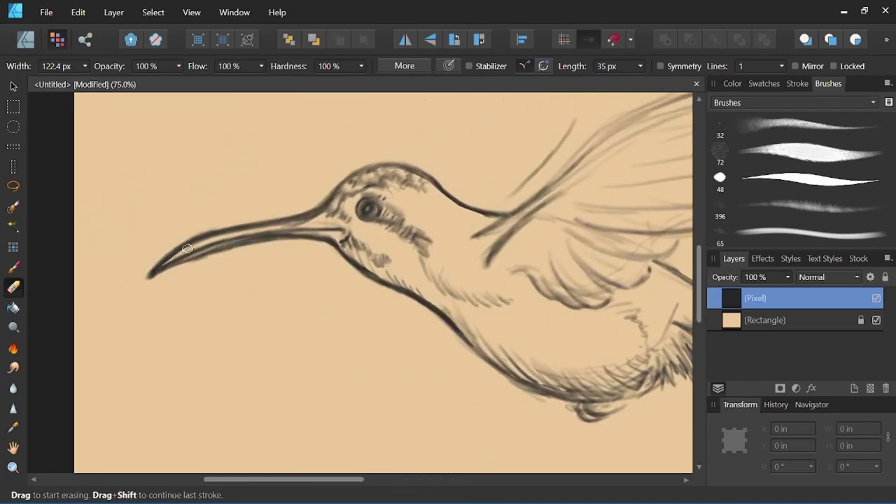
key("ctrl+minus")
key("ctrl+minus")
key("ctrl+minus")
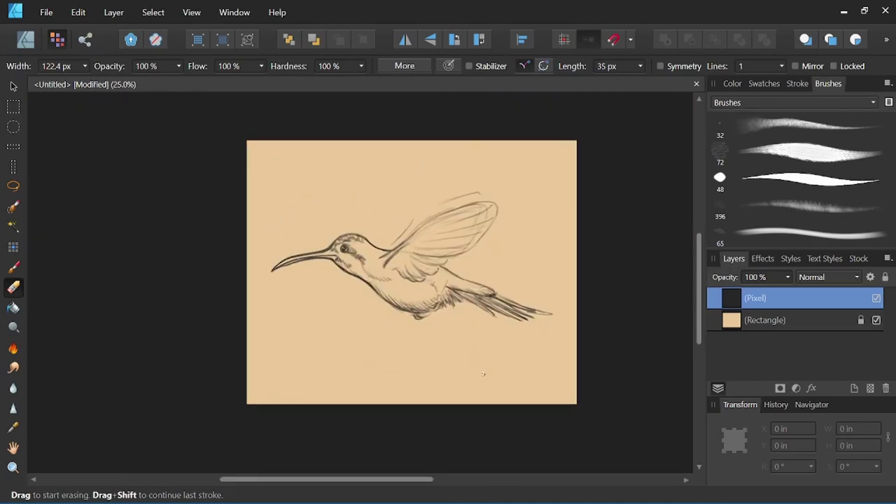
- On a new pixel layer, paint desaturated grey shading over the body and wing
left_click(854, 388)
left_click(782, 320)
key("b")
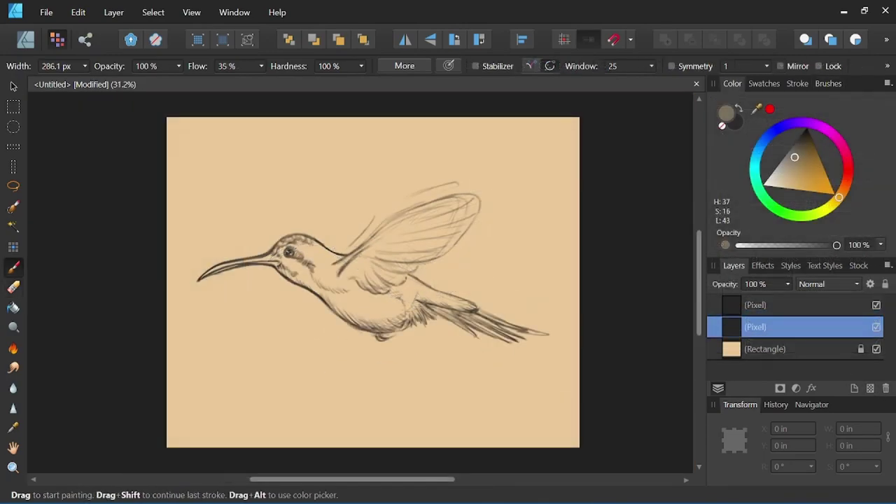
left_click_drag(794, 159, 789, 156)
left_click_drag(329, 297, 388, 270)
left_click_drag(280, 252, 360, 322)
mouse_move(416, 273)
left_mouse_down()
mouse_move(287, 242)
mouse_move(410, 220)
mouse_move(428, 248)
left_mouse_up()
- Shade across the wing, head, tail and lower body with a smaller brush
left_click_drag(466, 210, 283, 259)
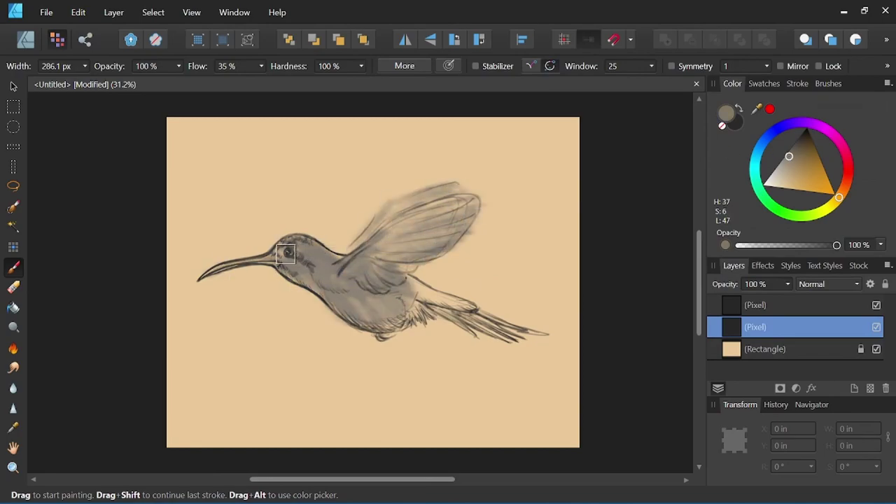
mouse_move(491, 325)
left_mouse_down()
mouse_move(410, 299)
mouse_move(374, 262)
mouse_move(456, 211)
left_mouse_up()
key("bracketleft")
key("bracketleft")
key("bracketleft")
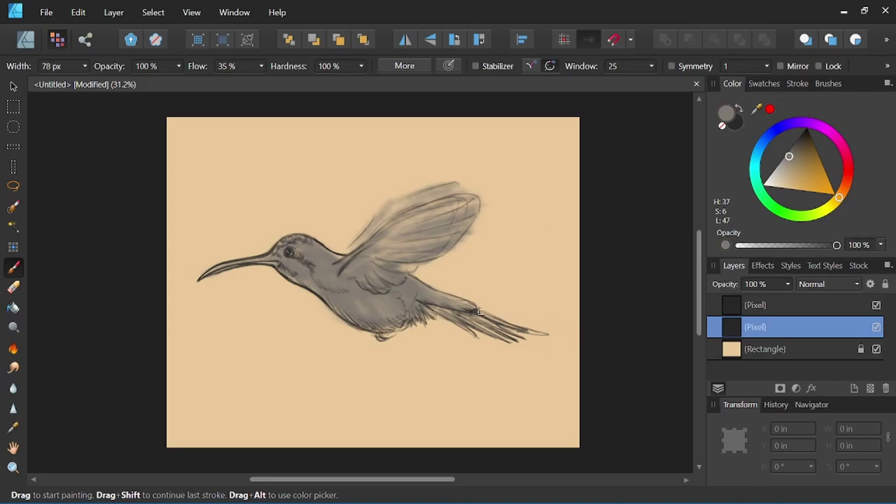
mouse_move(532, 329)
left_mouse_down()
mouse_move(360, 322)
mouse_move(414, 317)
left_mouse_up()
- Paint lighter grey highlights on the head, neck and belly
left_click(783, 169)
key("bracketright")
key("bracketright")
key("bracketright")
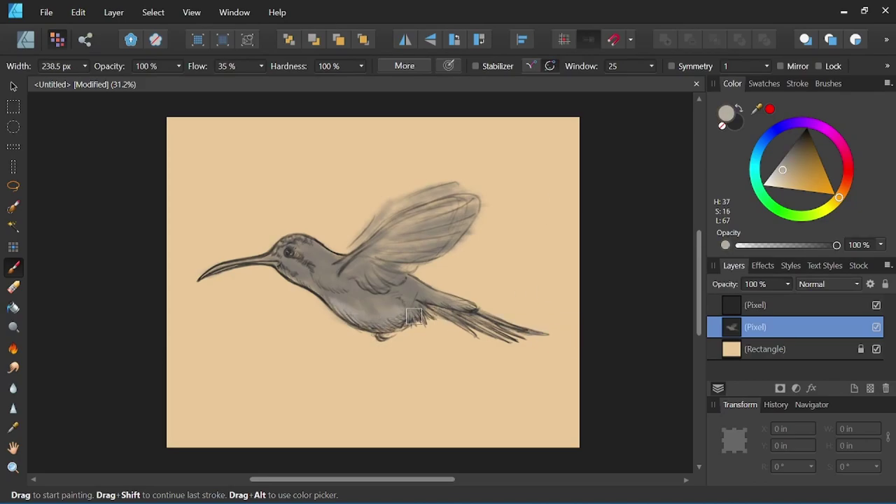
mouse_move(296, 247)
left_mouse_down()
mouse_move(284, 269)
mouse_move(390, 280)
mouse_move(420, 231)
mouse_move(273, 281)
left_mouse_up()
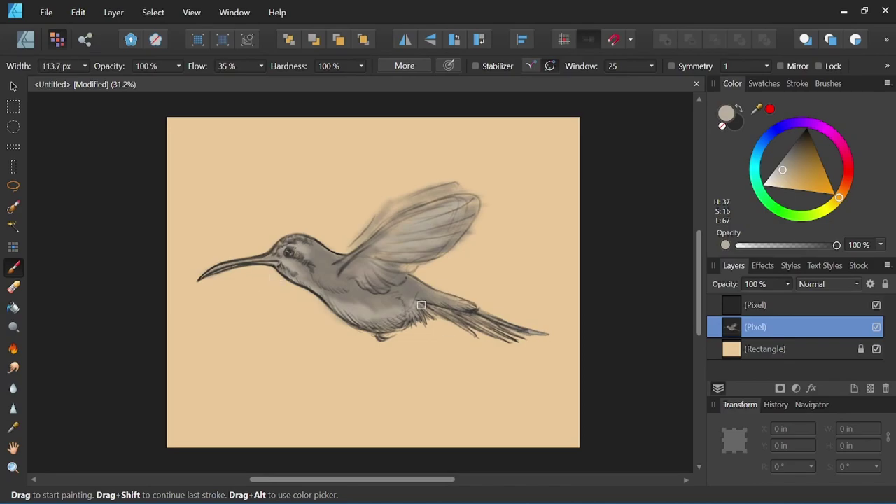
- Deepen the neck and belly shading in brown-grey and mid grey, and fill the background grey-green
left_click(279, 250, "alt")
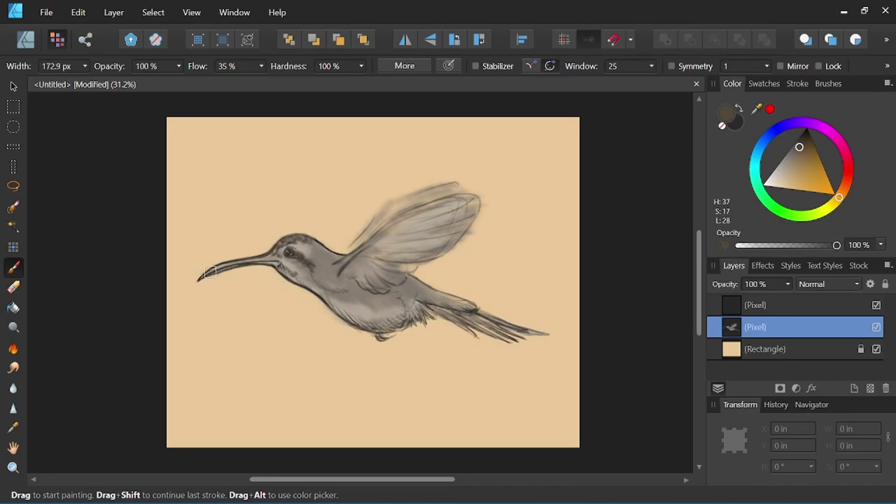
mouse_move(314, 275)
left_mouse_down()
mouse_move(357, 266)
mouse_move(386, 295)
mouse_move(490, 320)
left_mouse_up()
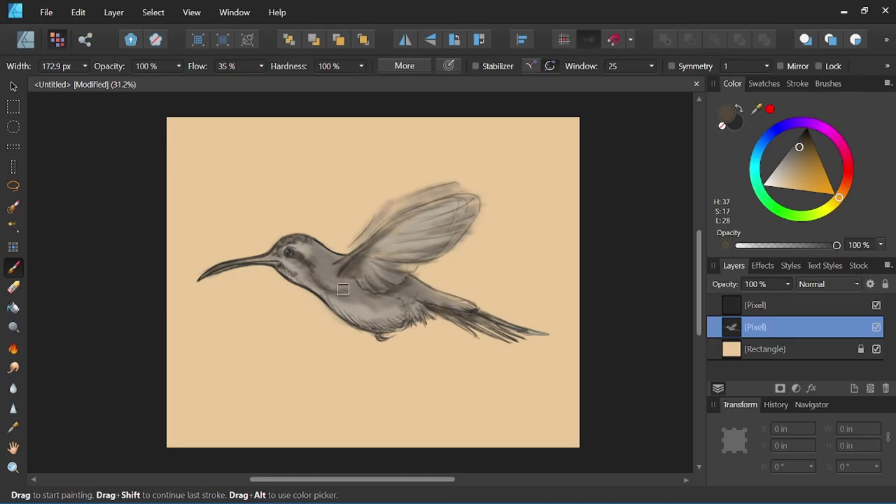
left_click(795, 156)
left_click_drag(354, 301, 449, 301)
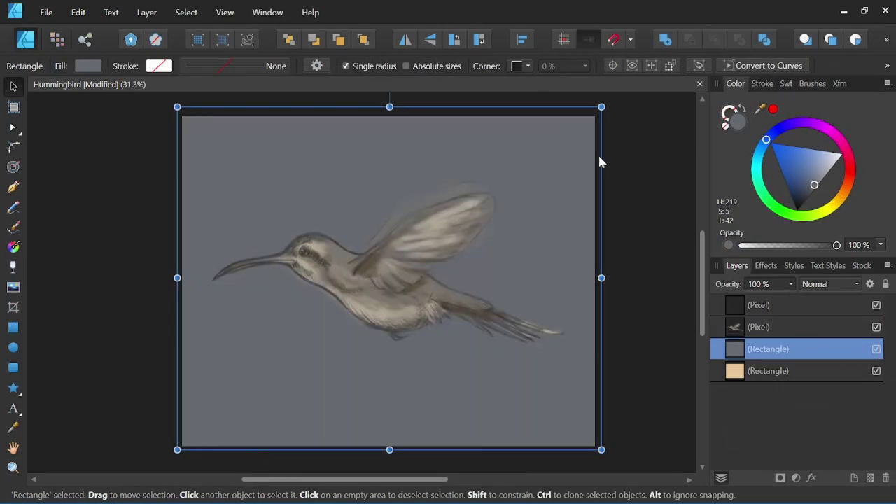
left_click(791, 178)
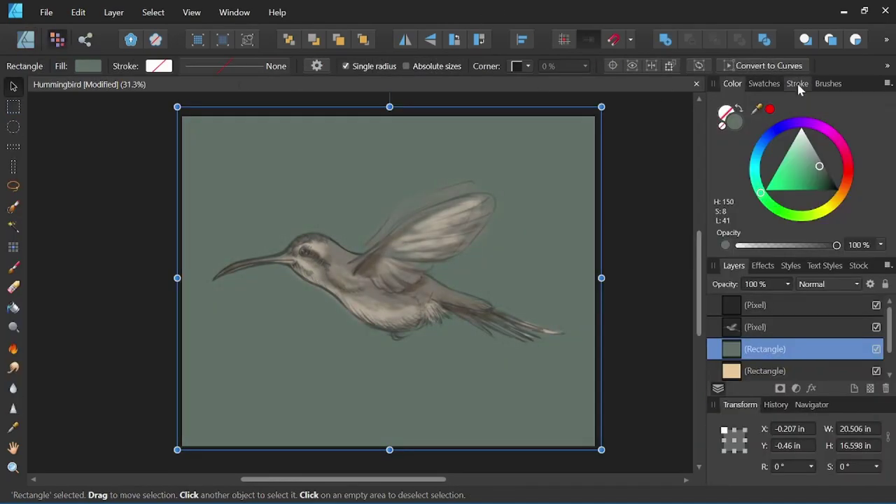
- Paint dark grey-green cloudy patches across the background with a large soft brush
key("b")
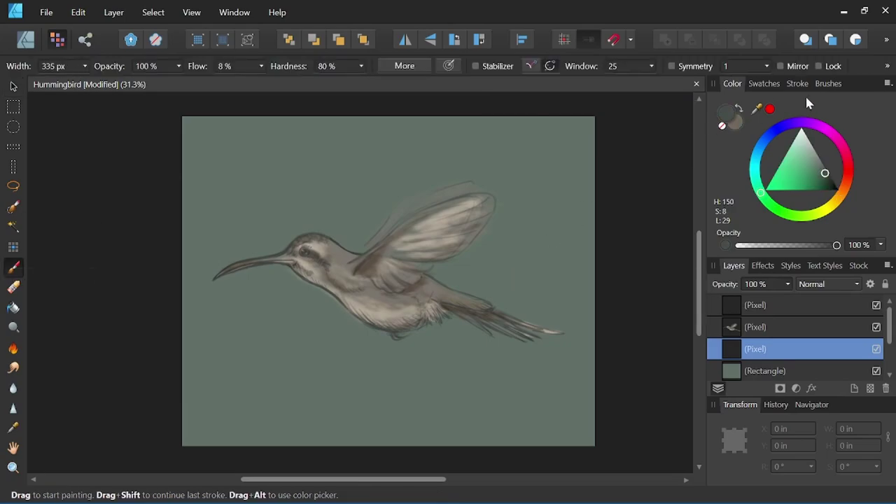
mouse_move(530, 214)
left_mouse_down()
mouse_move(574, 234)
mouse_move(196, 371)
mouse_move(495, 116)
mouse_move(174, 353)
mouse_move(200, 164)
mouse_move(320, 180)
mouse_move(420, 206)
mouse_move(411, 301)
mouse_move(262, 240)
mouse_move(506, 265)
mouse_move(210, 112)
mouse_move(290, 420)
mouse_move(545, 290)
mouse_move(475, 142)
left_mouse_up()
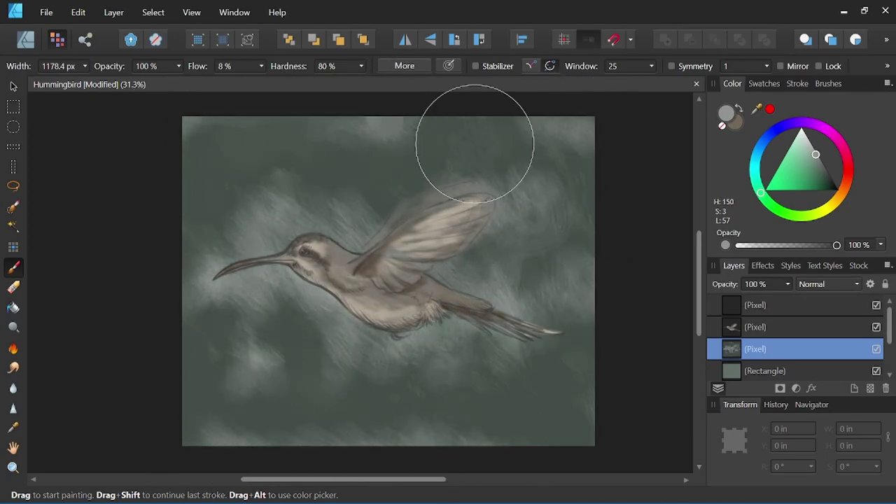
left_click_drag(757, 108, 541, 260)
- Add light grey strokes to the upper-left sky, then return to the bird layer zoomed in
left_click(735, 121)
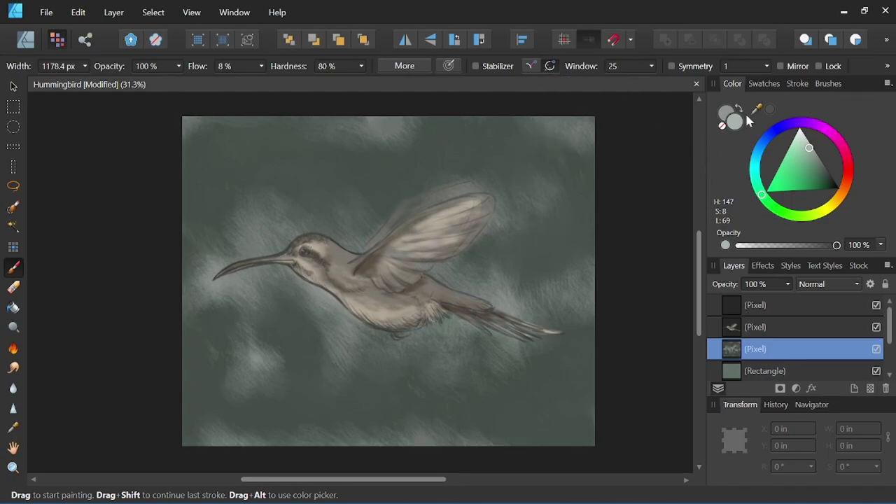
left_click_drag(269, 181, 280, 183)
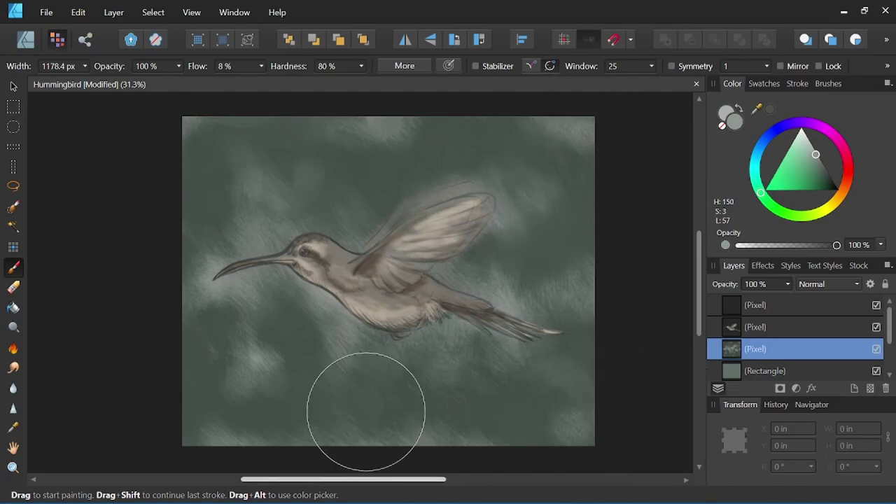
left_click(786, 329)
key("ctrl+plus")
- Paint darker grey feather strokes over the wing and body, undoing one bad tail stroke
key("i")
key("b")
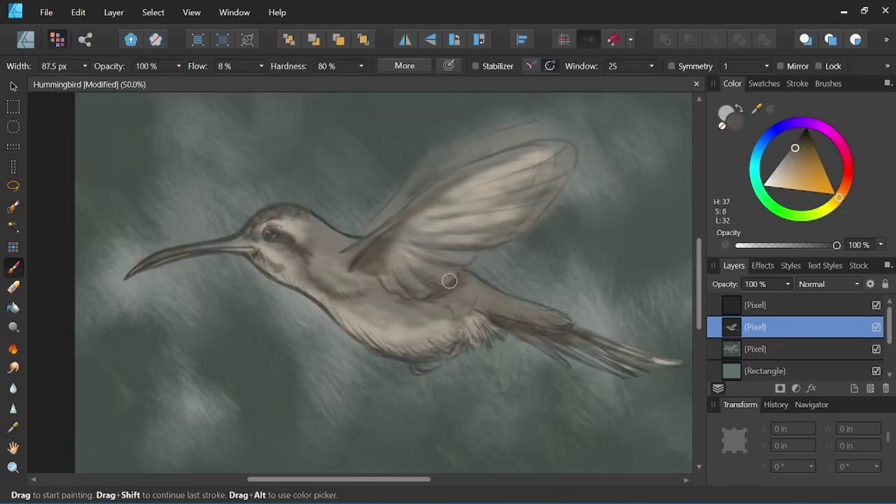
left_click_drag(434, 280, 387, 265)
mouse_move(536, 152)
left_mouse_down()
mouse_move(409, 253)
mouse_move(493, 178)
mouse_move(462, 217)
mouse_move(437, 279)
left_mouse_up()
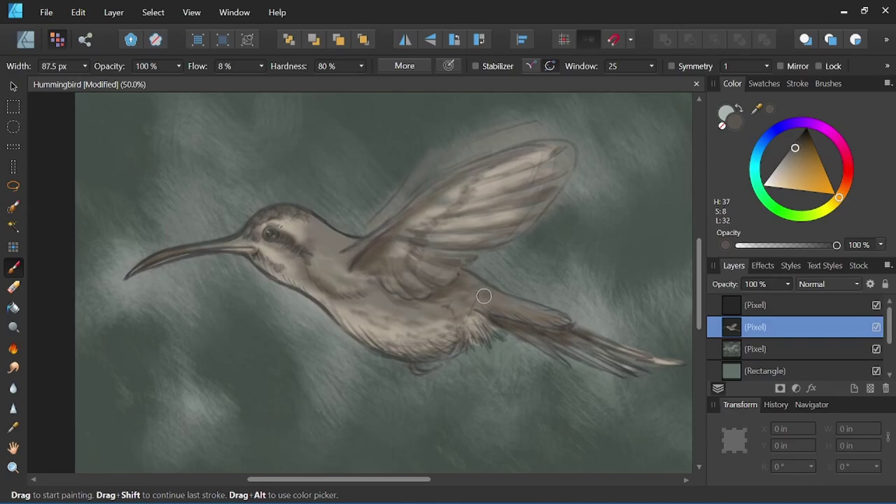
key("ctrl+z")
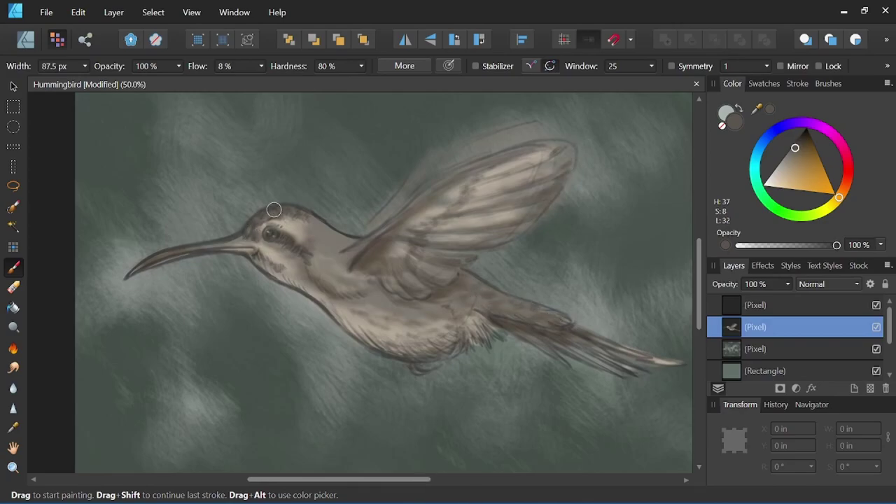
- Darken the throat line, beak top and tail, then sample mid and light body tones
left_click_drag(312, 287, 197, 246)
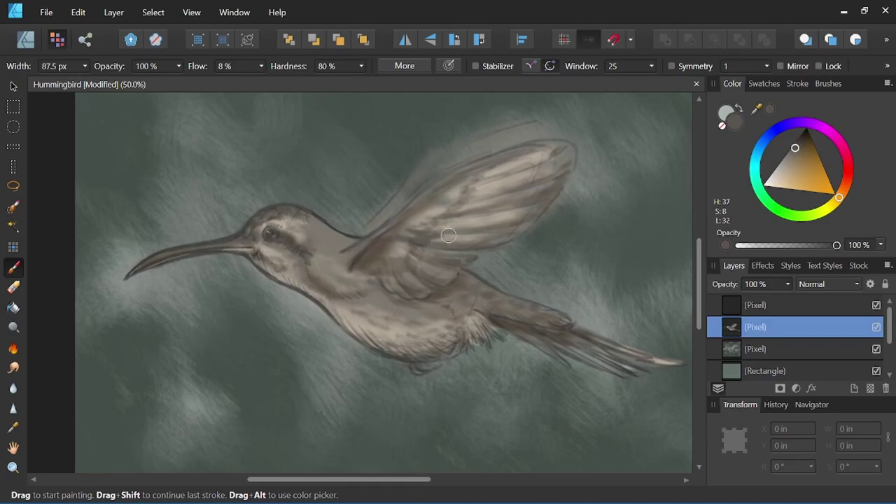
left_click_drag(528, 339, 651, 361)
left_click(328, 254, "alt")
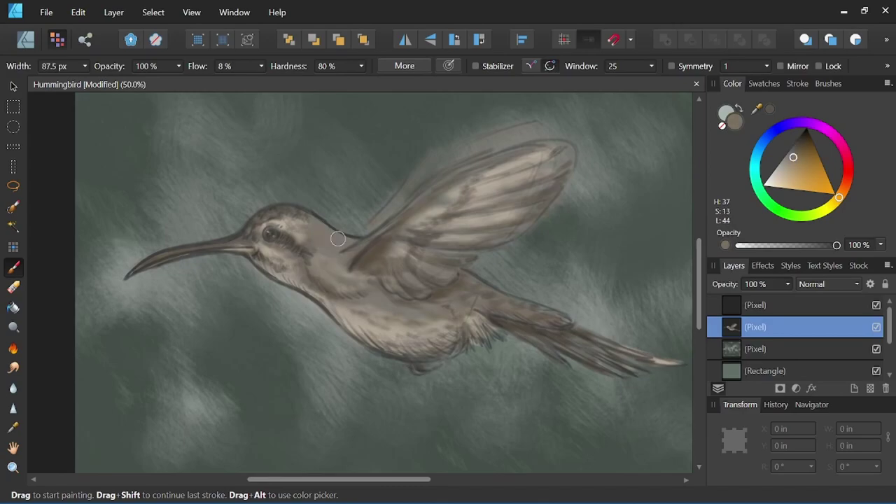
left_click(568, 151, "alt")
- Add a new empty pixel layer on top and pan to the wing and tail
scroll(492, 297, "right", 1)
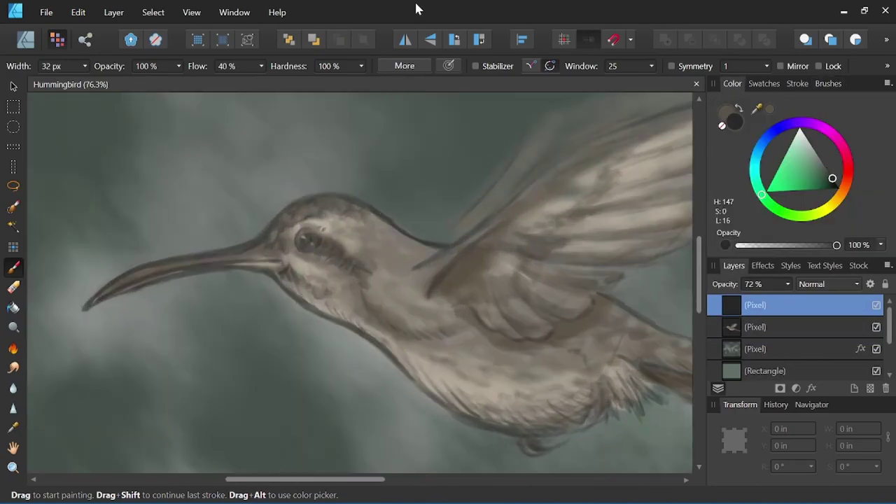
left_click(855, 388)
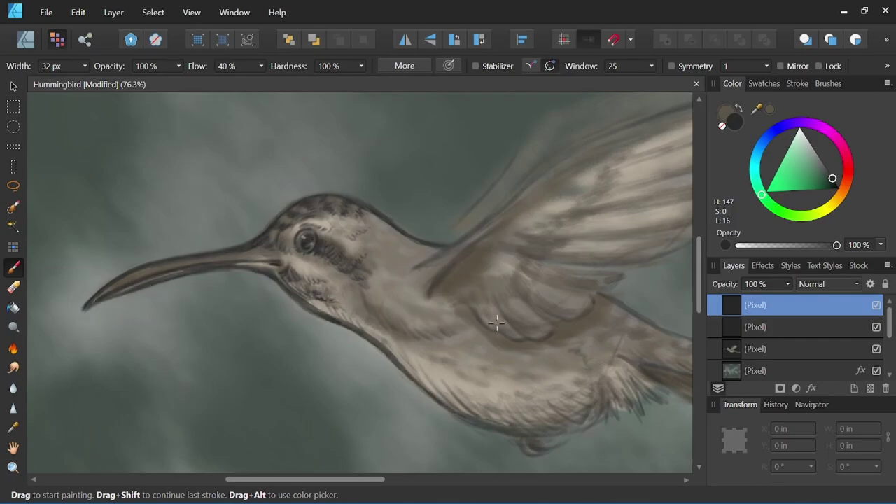
left_click_drag(412, 334, 281, 254)
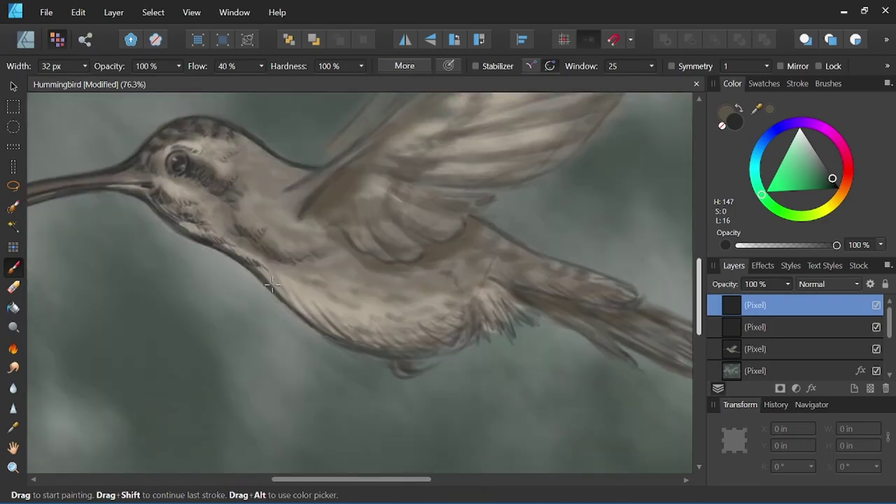
left_click_drag(516, 393, 239, 308)
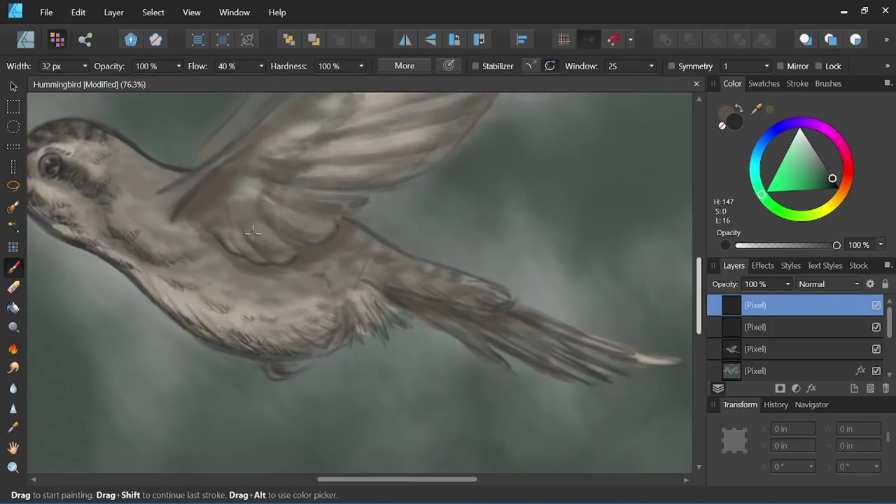
- Paint fine dark feather marks on the belly, tail base, tail and lower wing
left_click_drag(337, 320, 383, 289)
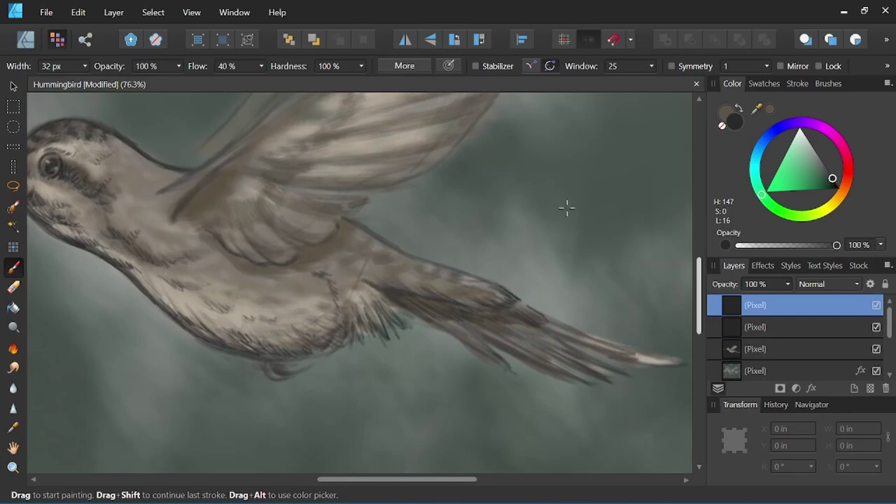
key("ctrl+2")
left_click_drag(358, 313, 390, 286)
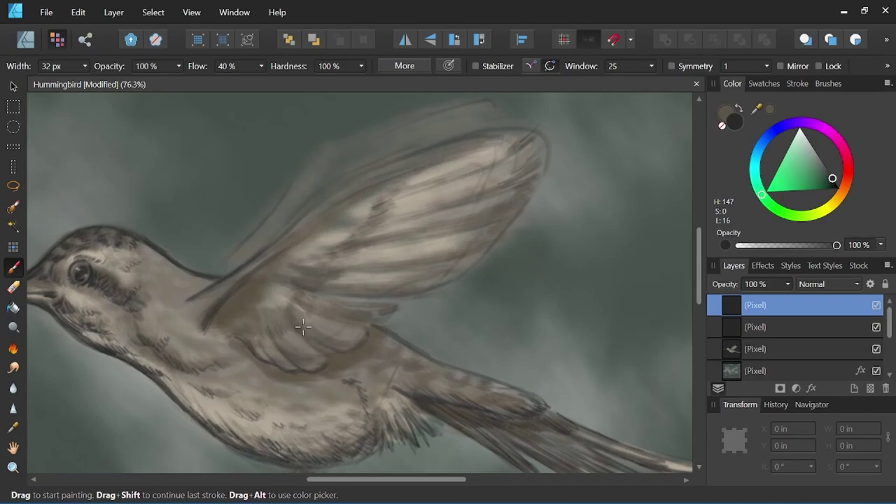
left_click_drag(303, 327, 352, 247)
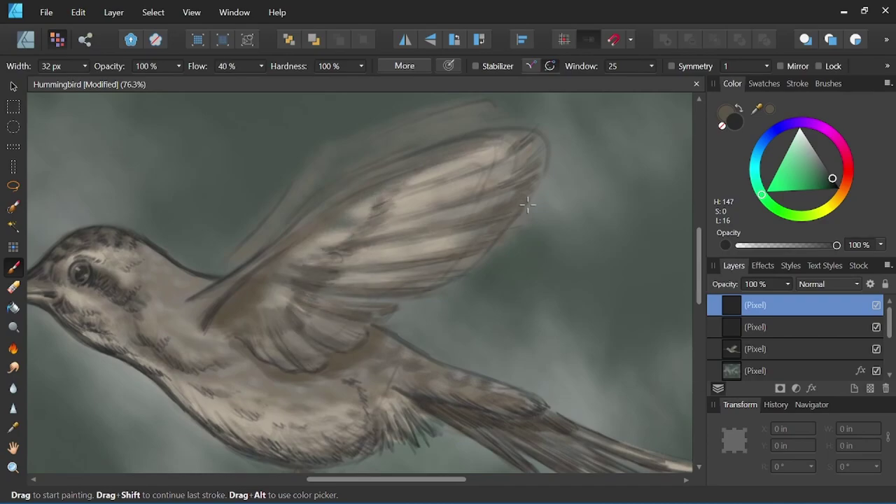
scroll(409, 301, "down", 5)
scroll(506, 314, "up", 3)
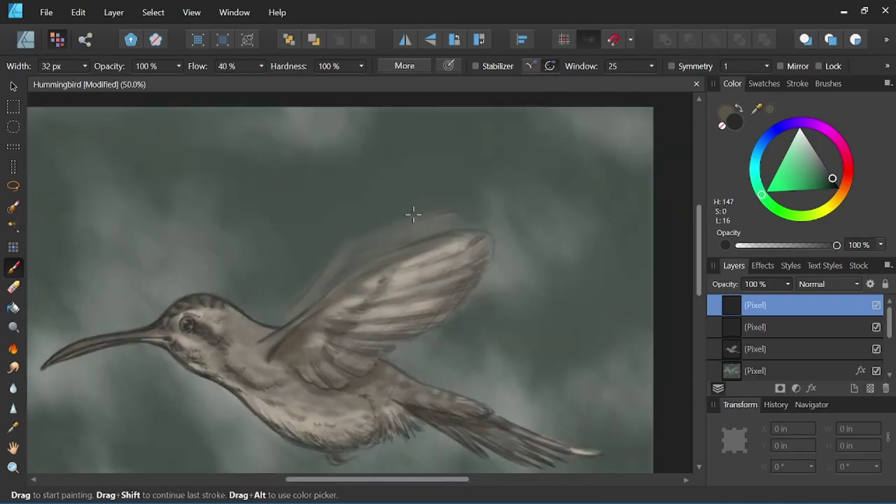
left_click_drag(538, 297, 382, 250)
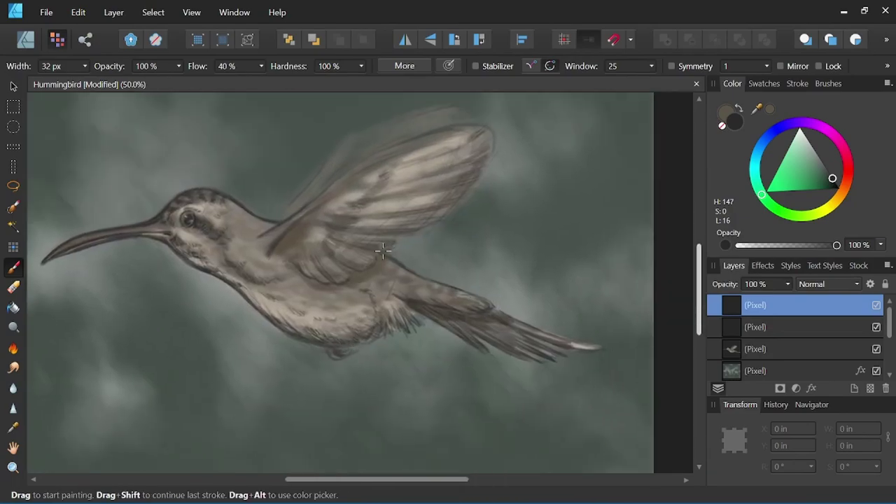
- Save the painting, then zoom to 200% and reposition the bird in view
key("ctrl+0")
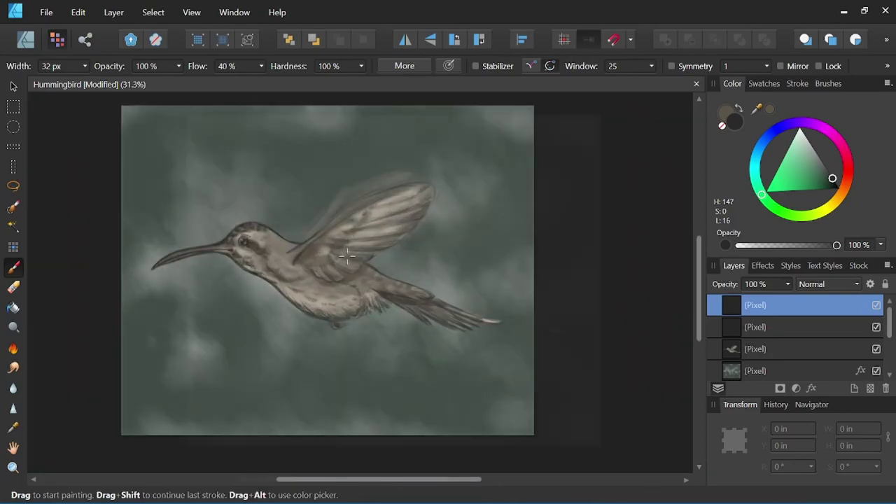
key("ctrl+s")
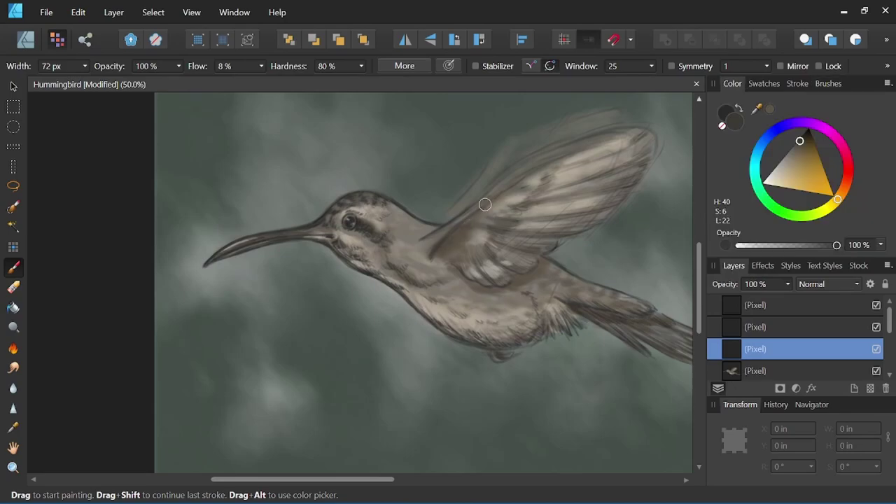
key("ctrl+2")
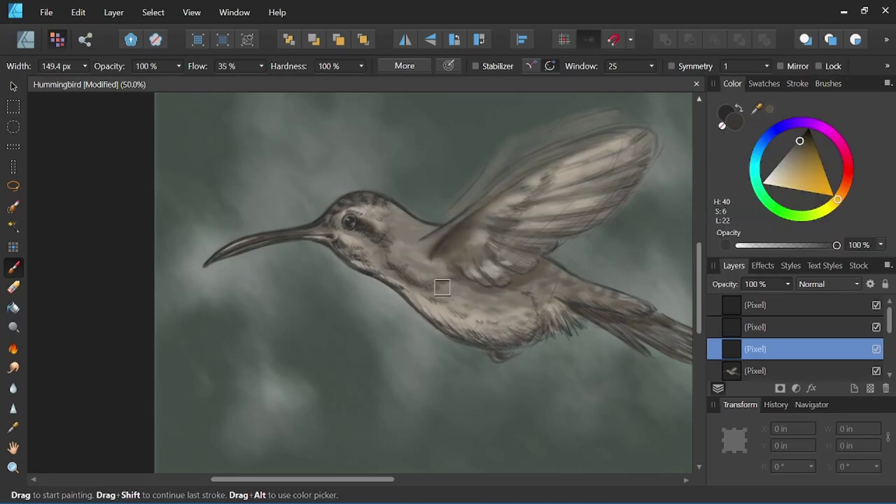
key("space")
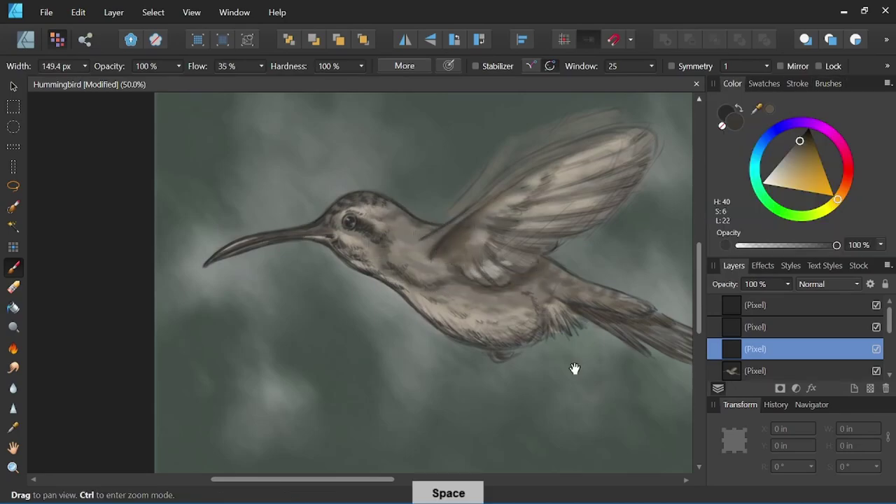
left_click_drag(575, 369, 452, 350)
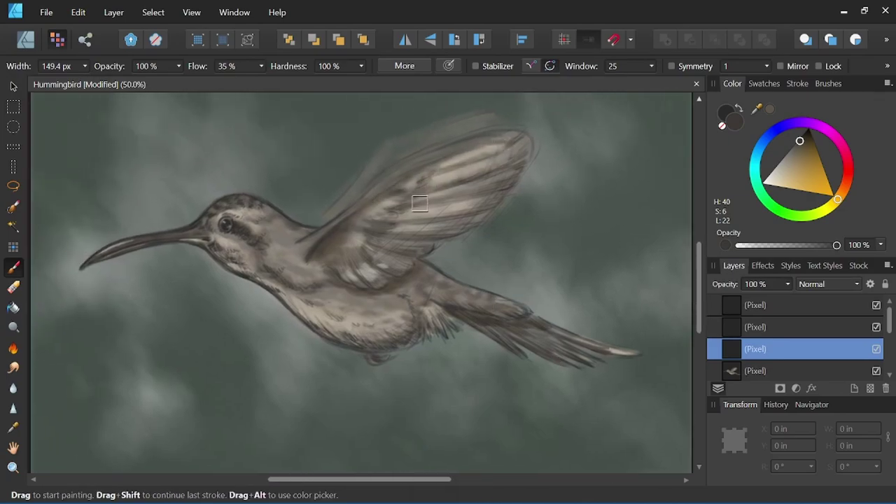
left_click_drag(388, 245, 537, 336)
left_click_drag(276, 266, 510, 348)
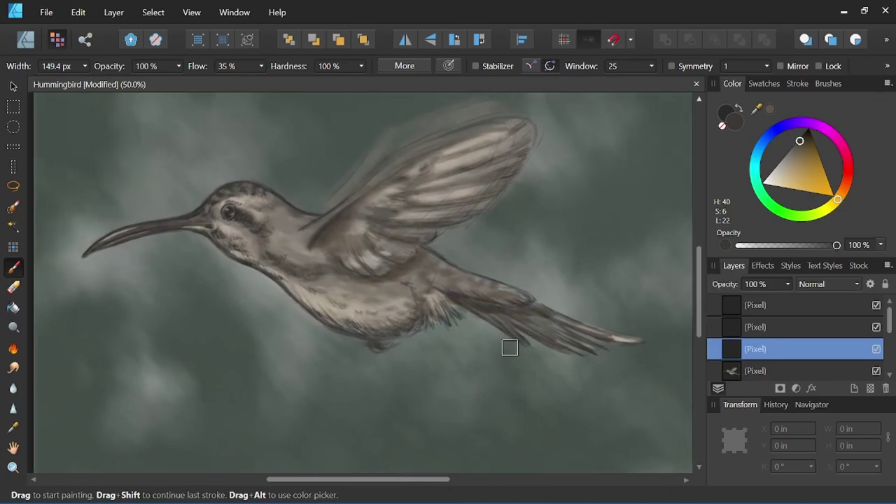
- Pick a smaller brush and light grey, working highlights across the head and wing at 100%
key("bracketleft")
key("bracketleft")
left_click(352, 227, "alt")
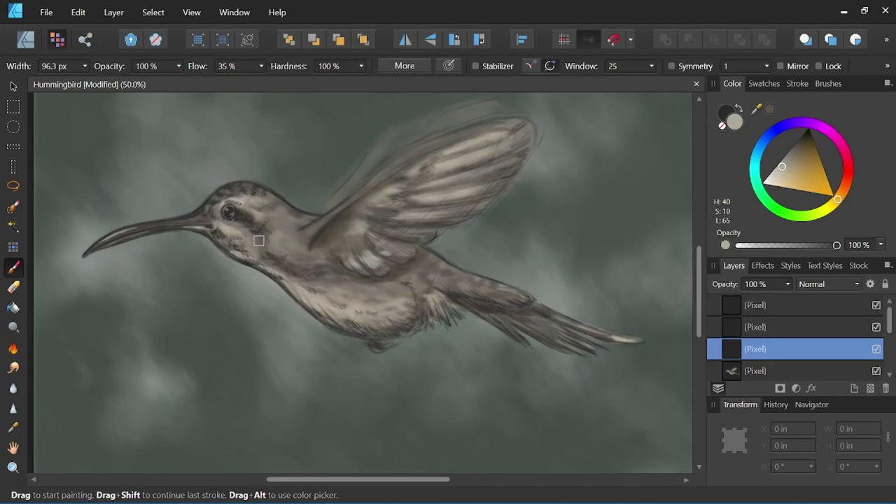
key("ctrl+1")
mouse_move(424, 357)
left_mouse_down()
mouse_move(192, 148)
mouse_move(256, 279)
mouse_move(91, 166)
left_mouse_up()
left_click_drag(458, 224, 364, 326)
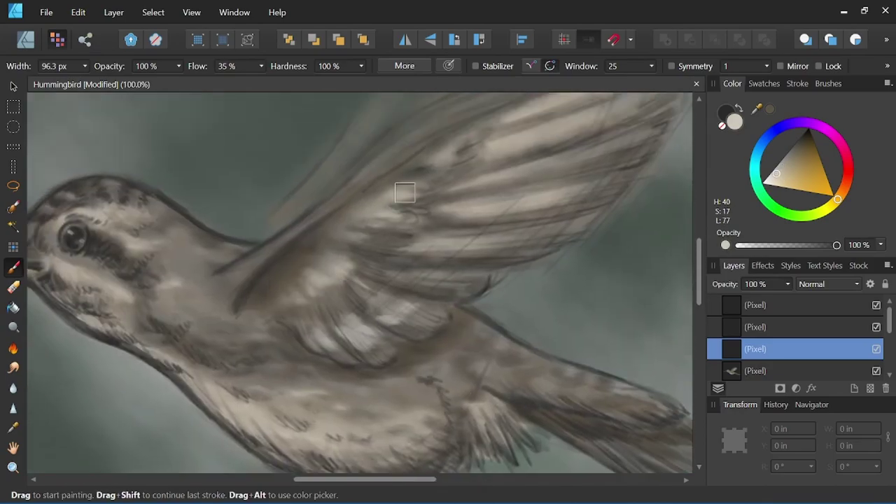
mouse_move(405, 193)
left_mouse_down()
mouse_move(574, 184)
mouse_move(616, 243)
mouse_move(420, 360)
mouse_move(471, 334)
mouse_move(404, 241)
mouse_move(410, 380)
mouse_move(510, 441)
left_mouse_up()
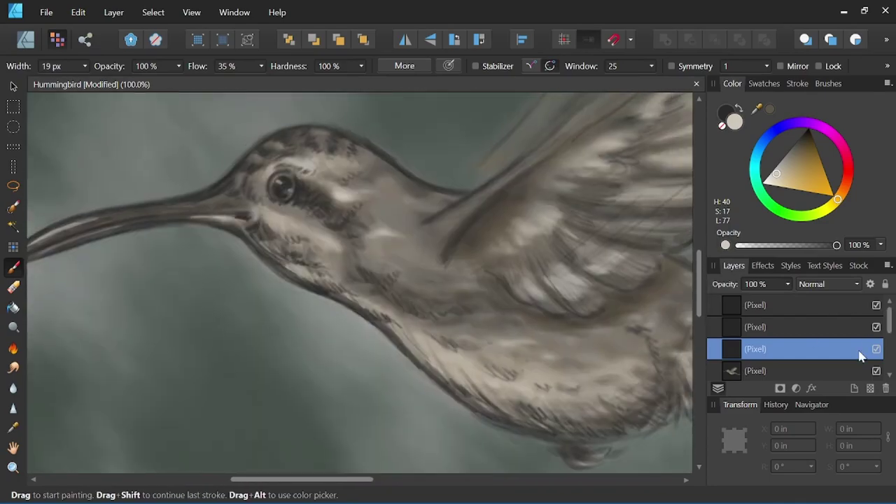
- Add a small highlight glint to the eye on the top layer and view the whole bird
left_click(860, 305)
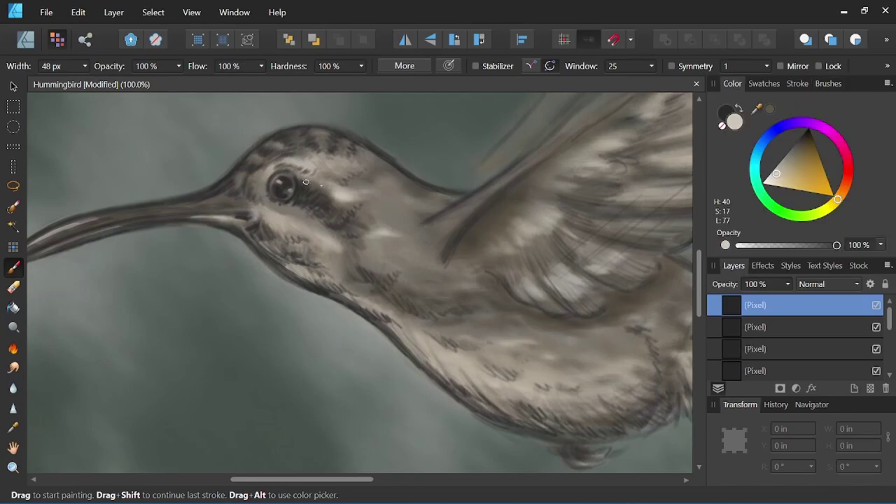
left_click_drag(278, 182, 327, 193)
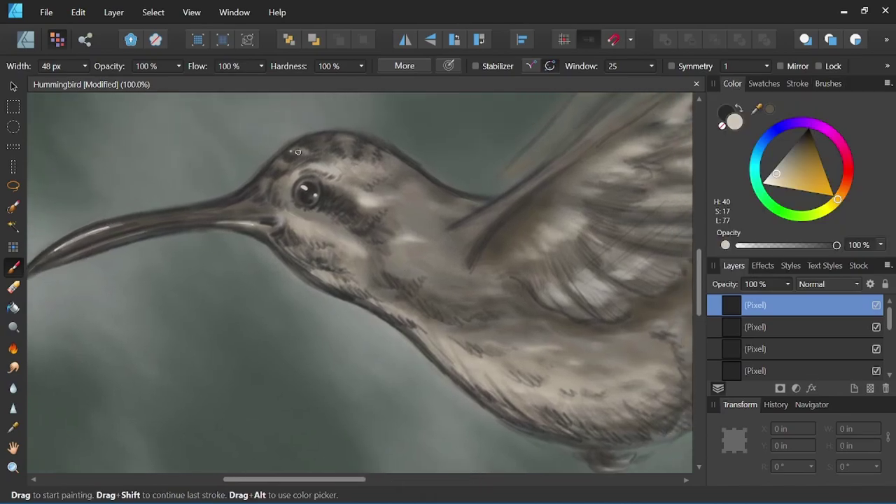
left_click_drag(133, 233, 567, 301)
scroll(566, 302, "down", 5)
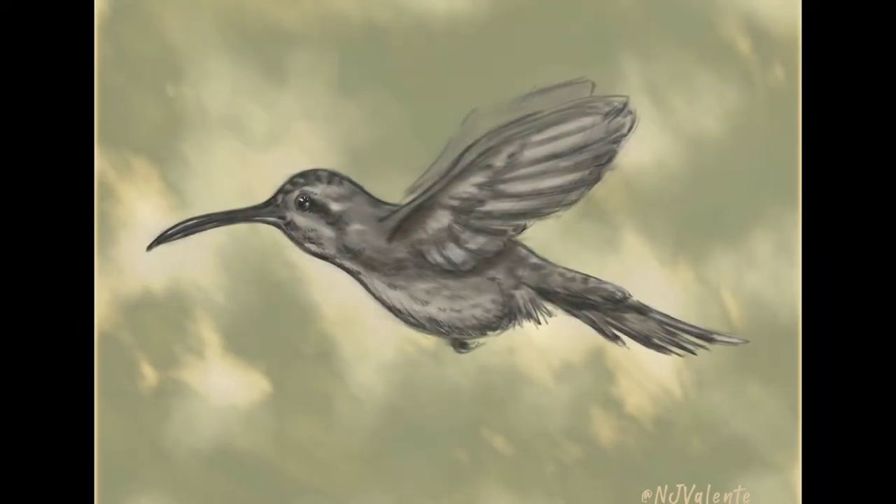